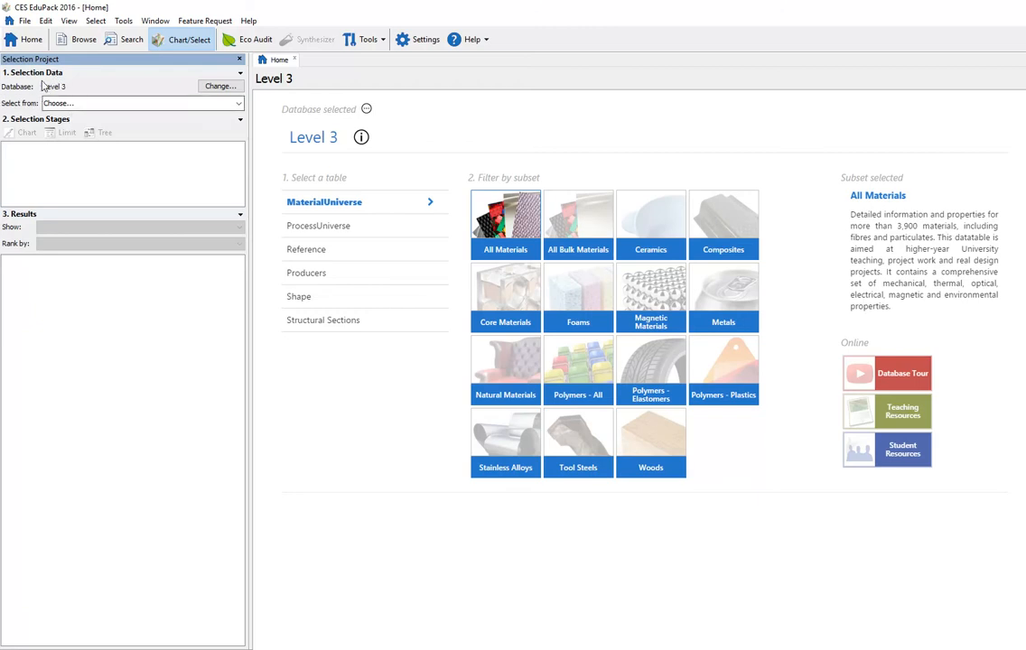
Step: Choose the MaterialUniverse: Metals subset as the selection source and add a Limit selection stage
{"action": "left_click", "coordinate": [94, 107]}
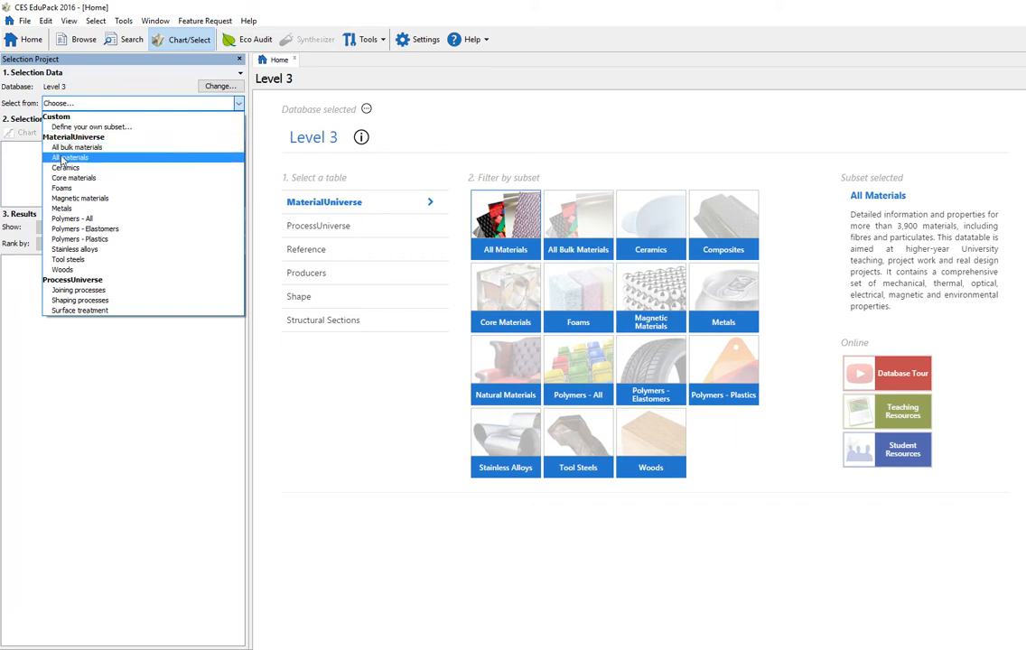
{"action": "left_click", "coordinate": [98, 210]}
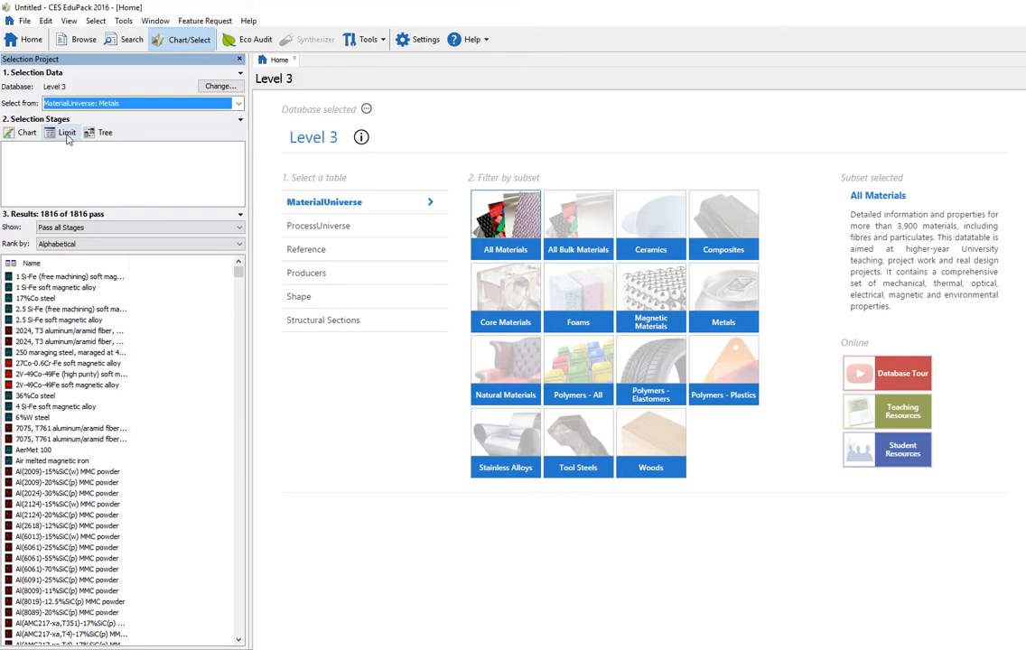
{"action": "left_click", "coordinate": [67, 134]}
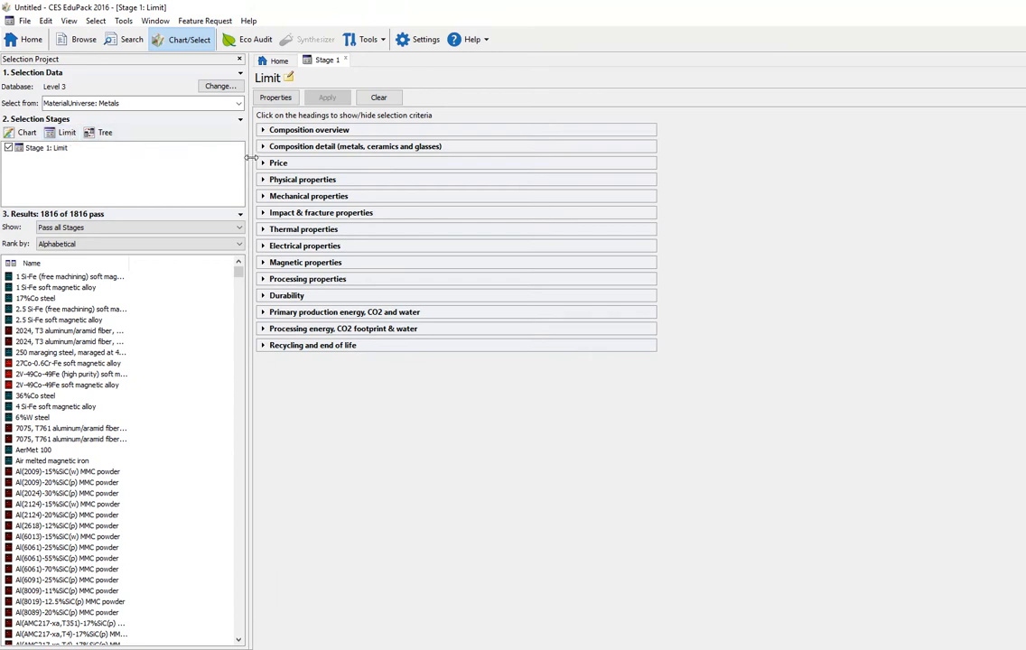
Step: Set the material family criterion to Metal (non-ferrous) in the composition overview
{"action": "left_click", "coordinate": [261, 132]}
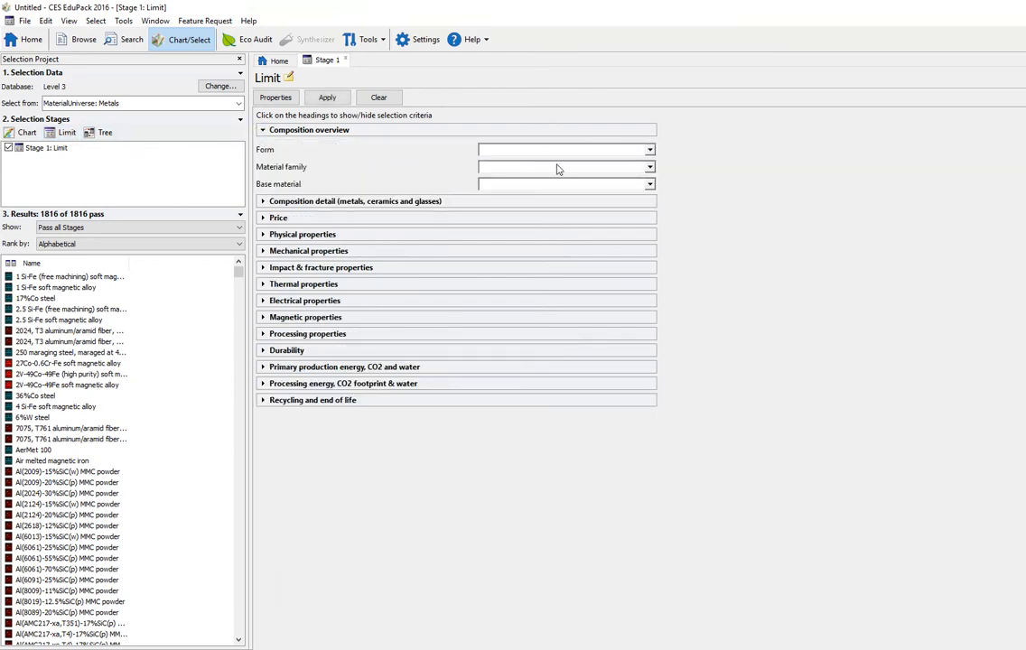
{"action": "left_click", "coordinate": [644, 169]}
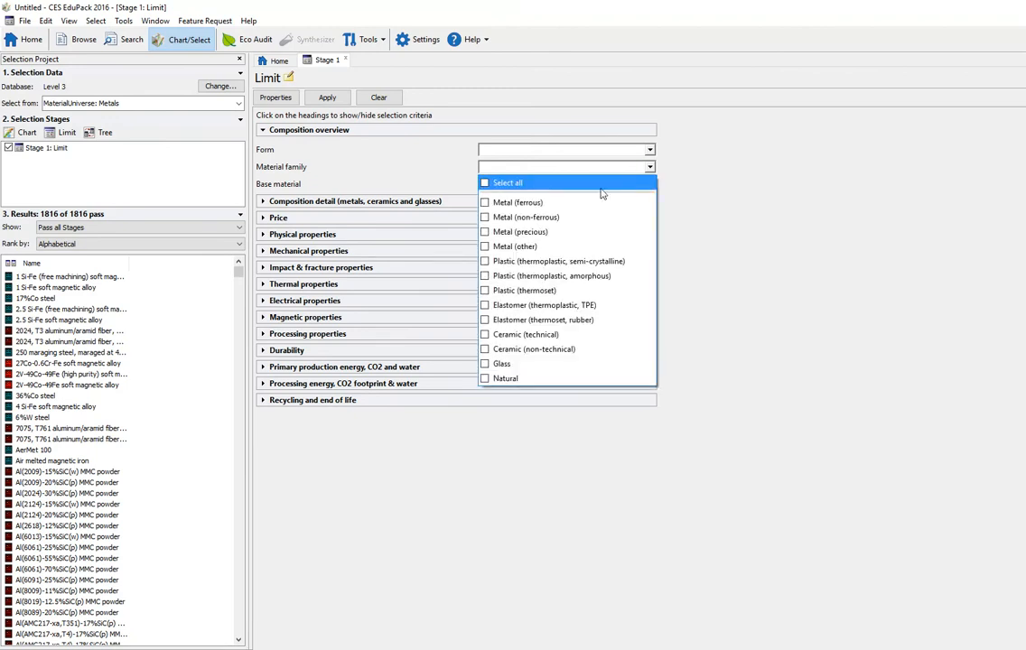
{"action": "left_click", "coordinate": [546, 222]}
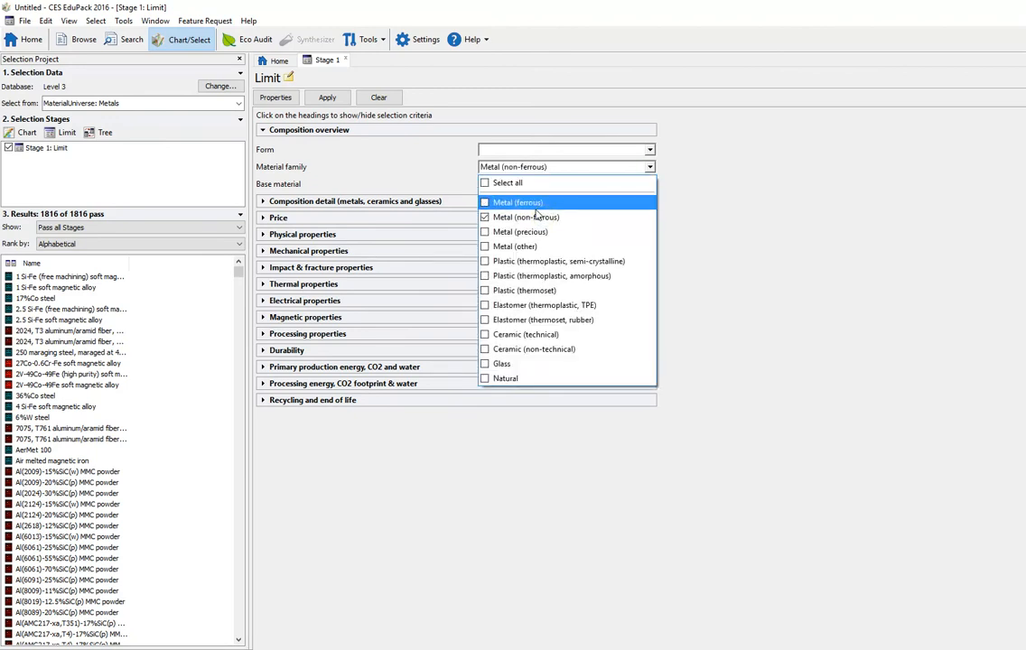
{"action": "left_click", "coordinate": [650, 168]}
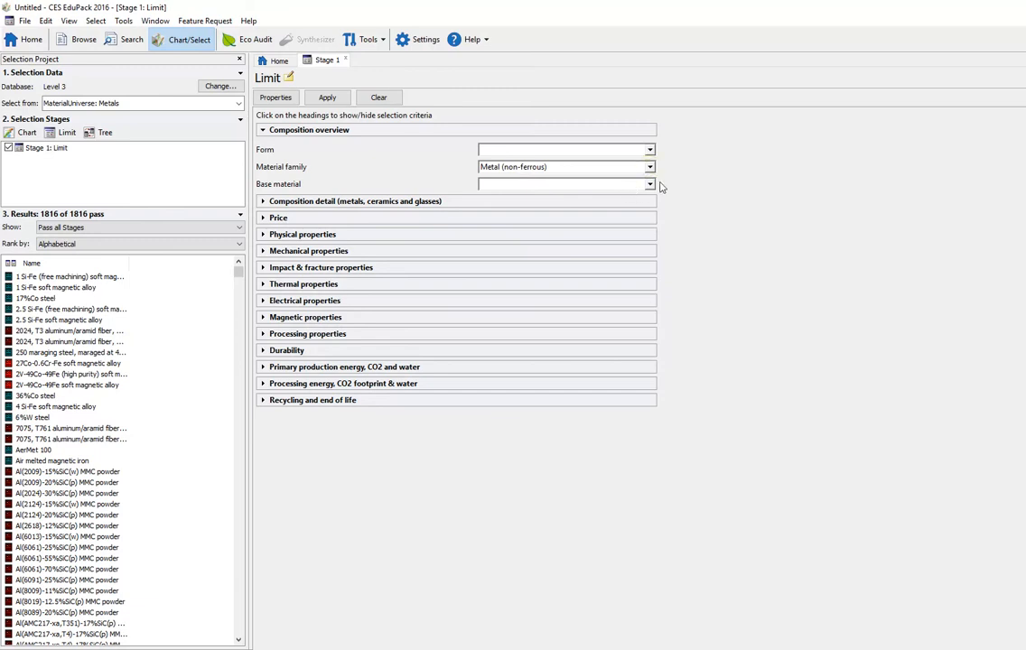
Step: Set the base material criterion to Al (Aluminum)
{"action": "left_click", "coordinate": [649, 185]}
{"action": "left_click", "coordinate": [650, 185]}
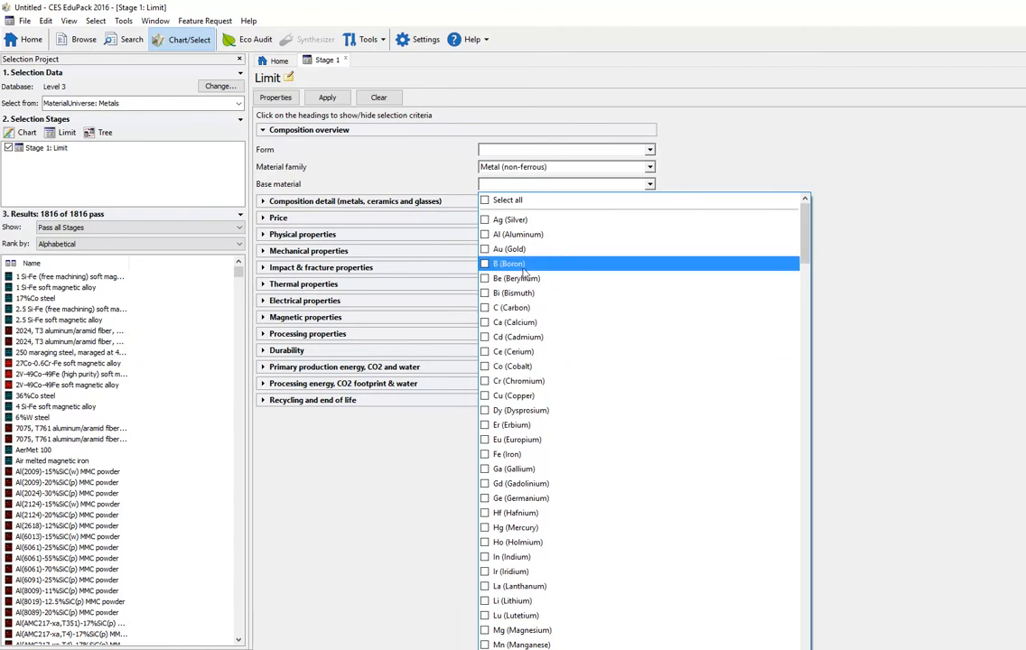
{"action": "left_click", "coordinate": [517, 234]}
{"action": "left_click", "coordinate": [650, 185]}
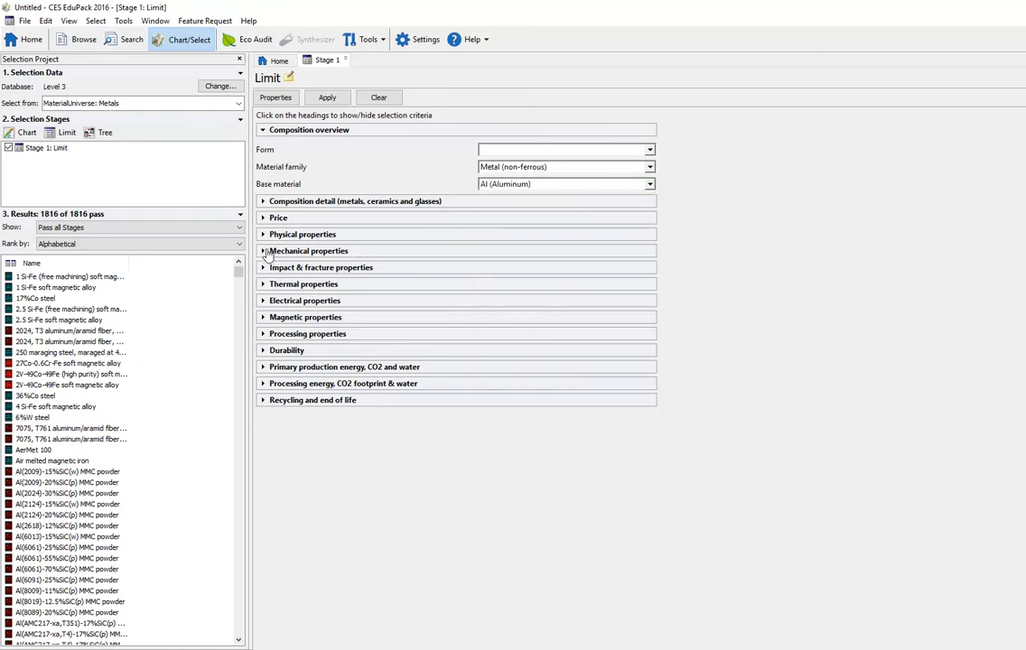
Step: Limit Young's modulus to 68–71.5 GPa under mechanical properties and apply the stage
{"action": "left_click", "coordinate": [267, 253]}
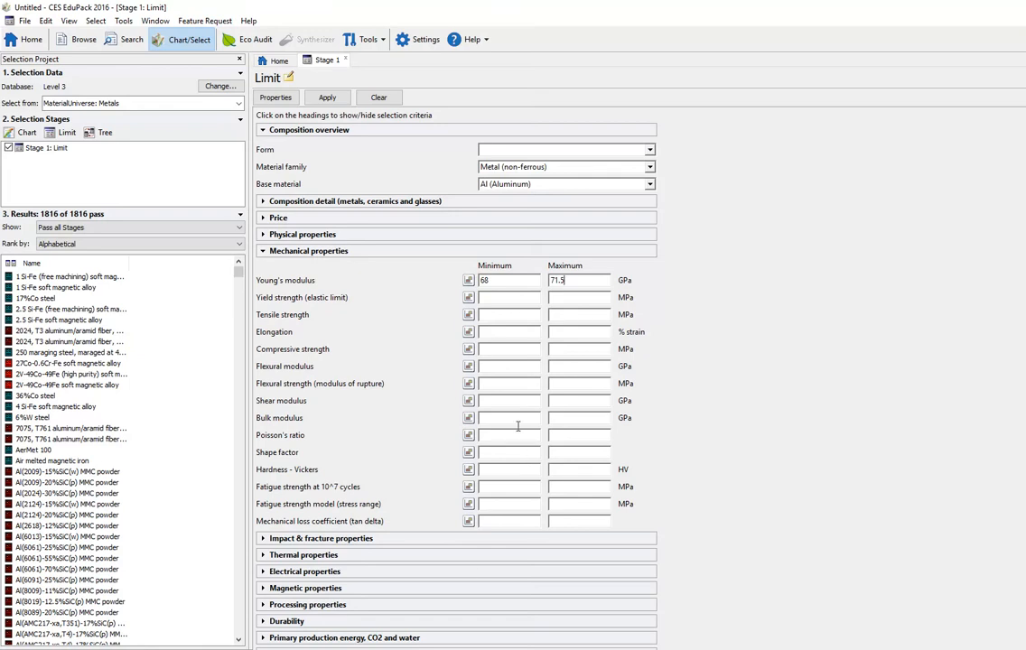
{"action": "left_click", "coordinate": [327, 97]}
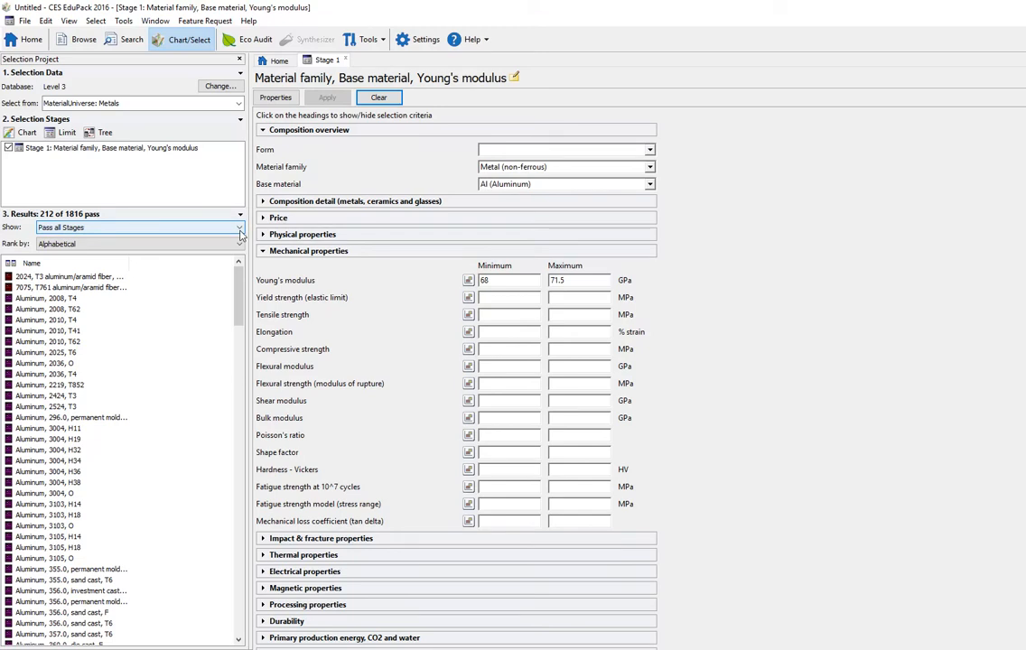
Step: Limit yield strength to 103–124 MPa and tensile strength to 172–241 MPa, then apply the stage
{"action": "scroll", "coordinate": [121, 434], "scroll_direction": "down", "scroll_amount": 8}
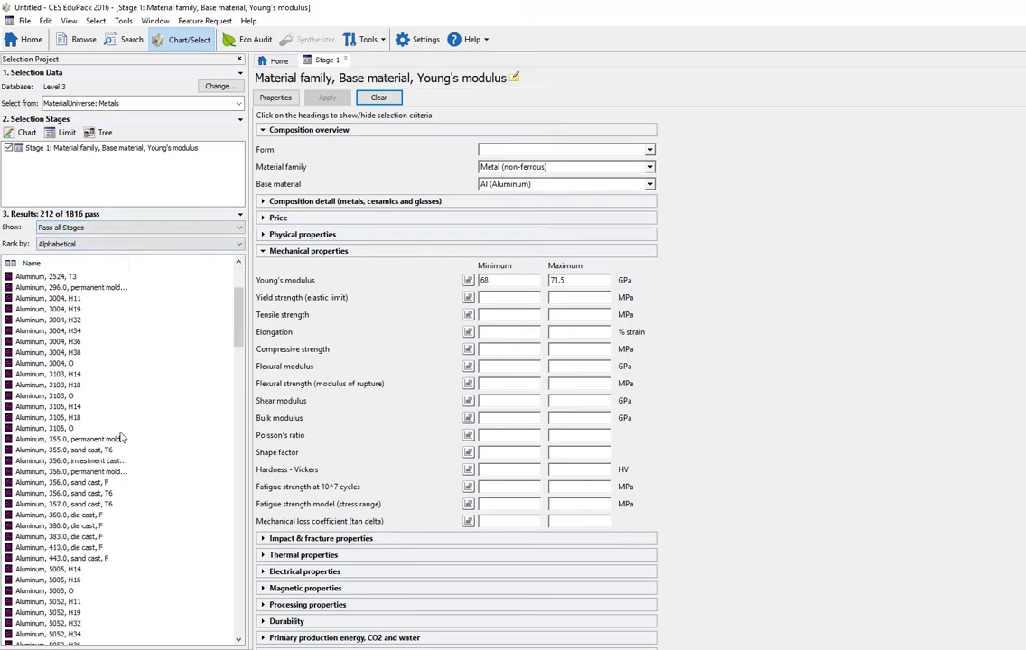
{"action": "scroll", "coordinate": [132, 420], "scroll_direction": "up", "scroll_amount": 8}
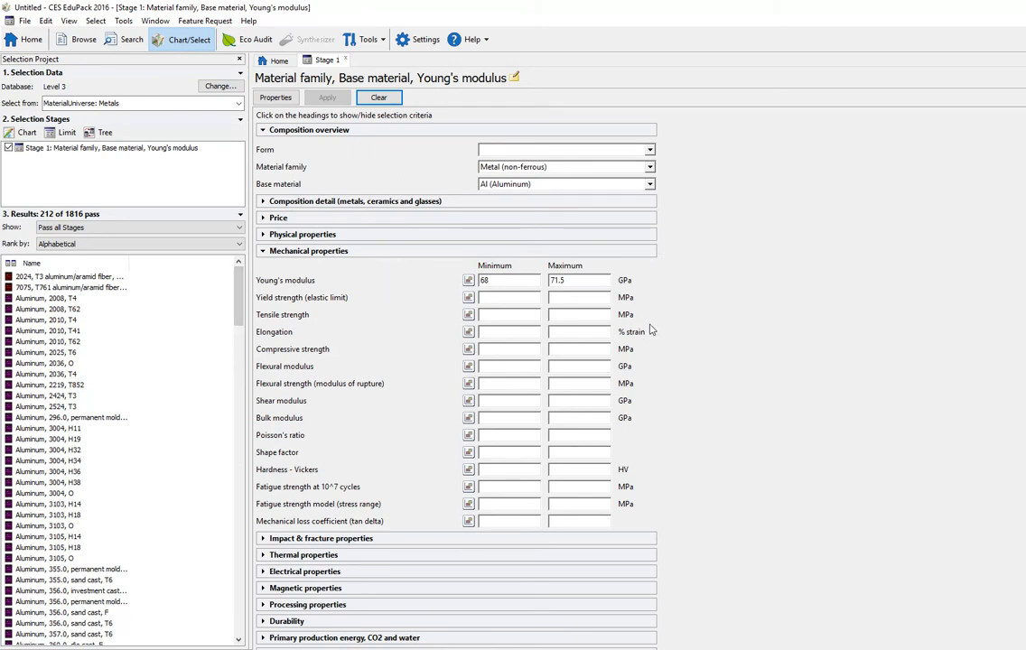
{"action": "left_click", "coordinate": [507, 298]}
{"action": "type", "text": "103"}
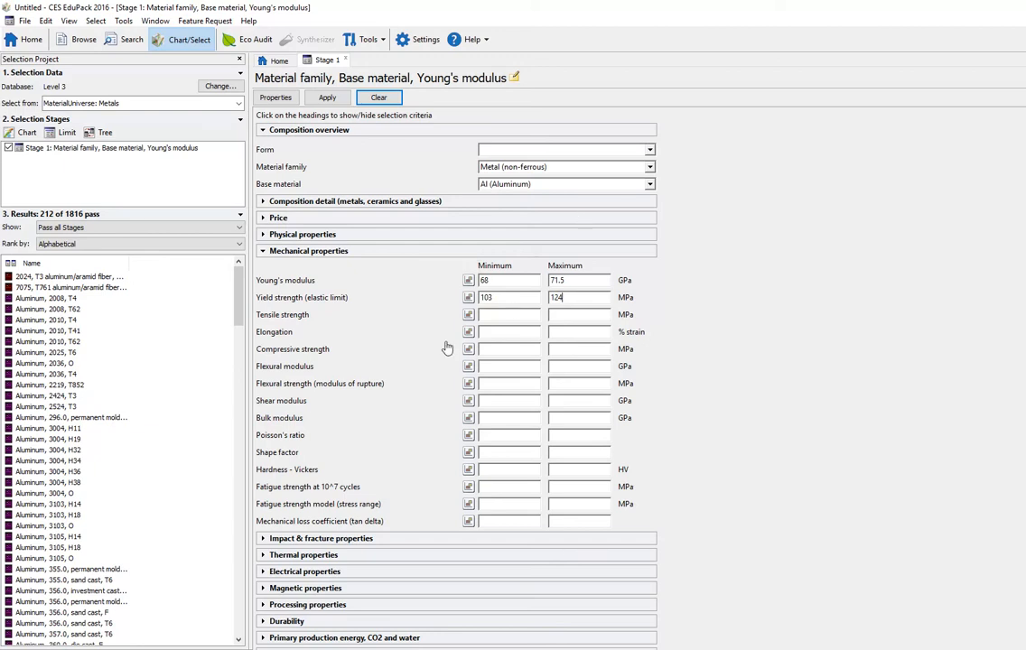
{"action": "left_click", "coordinate": [489, 316]}
{"action": "left_click", "coordinate": [327, 97]}
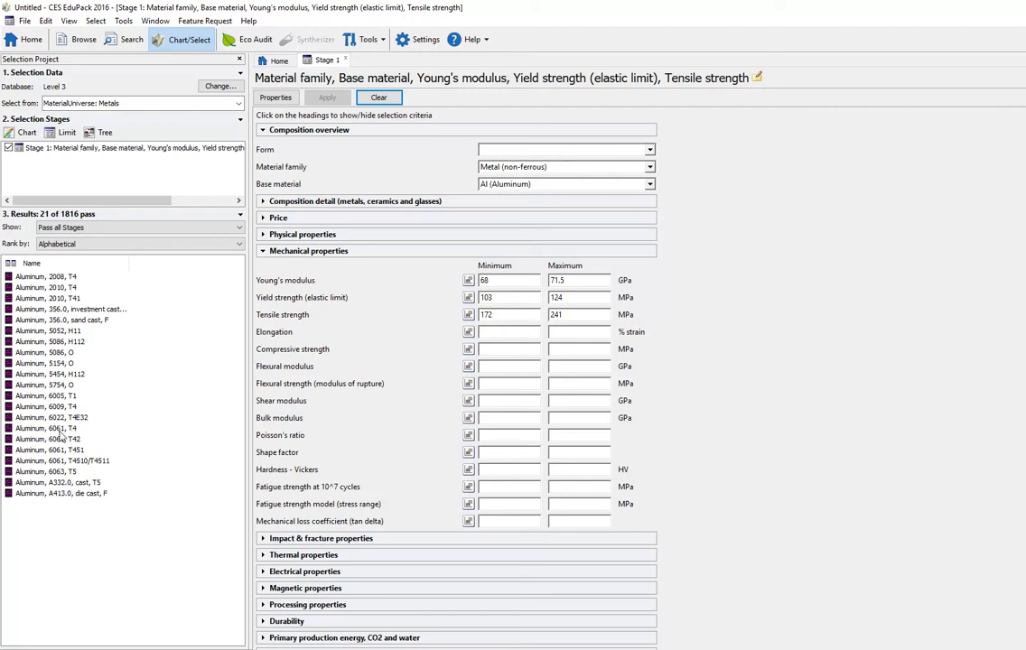
Step: Open the Aluminum, 6061, T4 record and review its composition and property data
{"action": "double_click", "coordinate": [28, 430]}
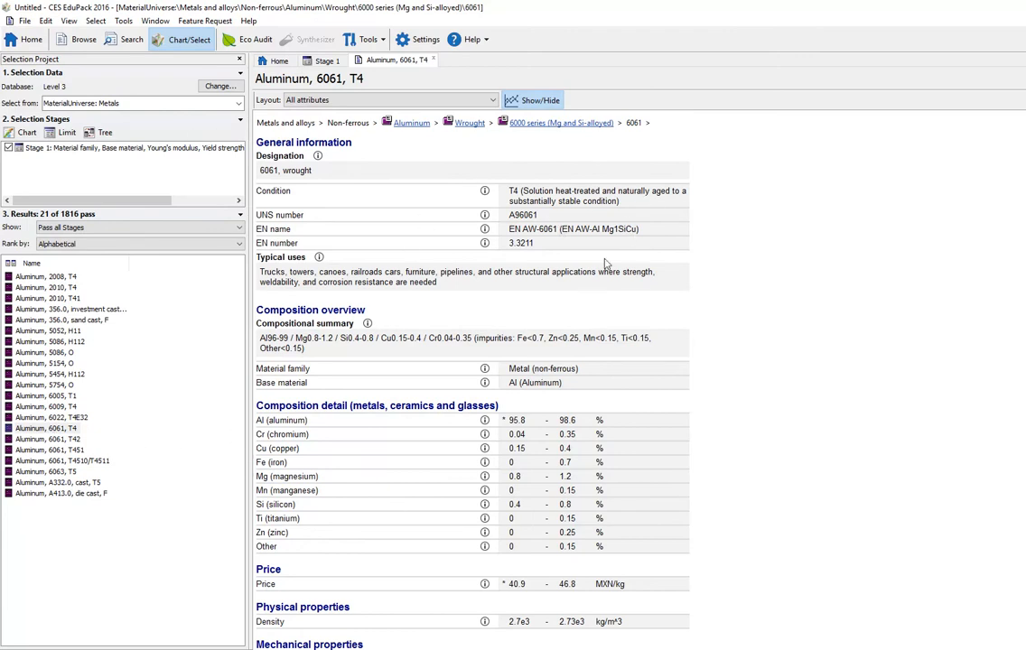
{"action": "scroll", "coordinate": [433, 398], "scroll_direction": "down", "scroll_amount": 1}
{"action": "scroll", "coordinate": [379, 343], "scroll_direction": "up", "scroll_amount": 1}
{"action": "scroll", "coordinate": [271, 312], "scroll_direction": "down", "scroll_amount": 1}
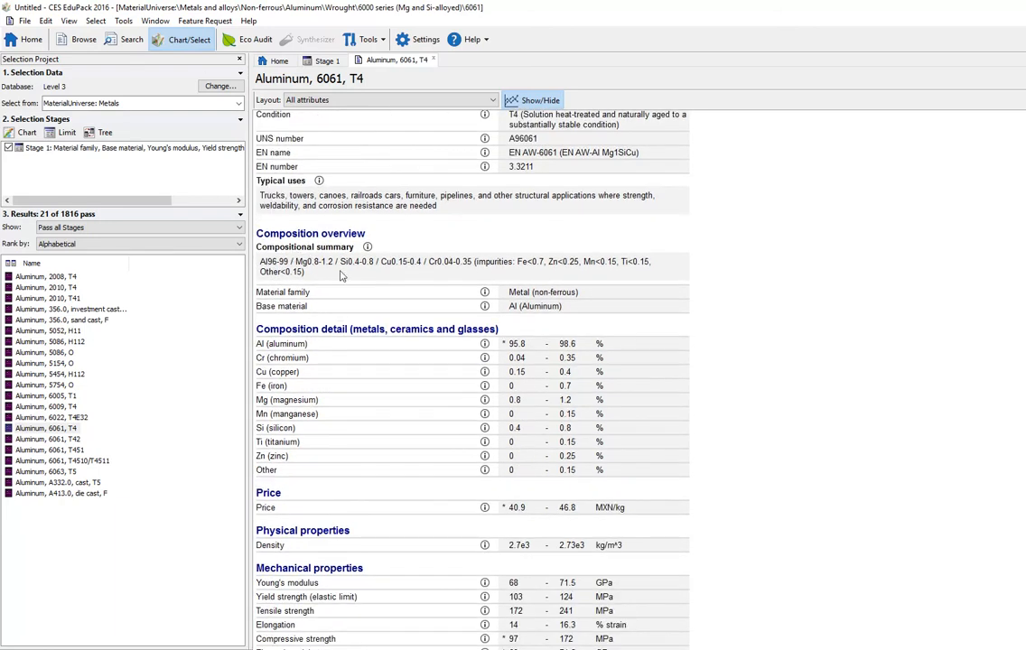
{"action": "scroll", "coordinate": [341, 276], "scroll_direction": "down", "scroll_amount": 3}
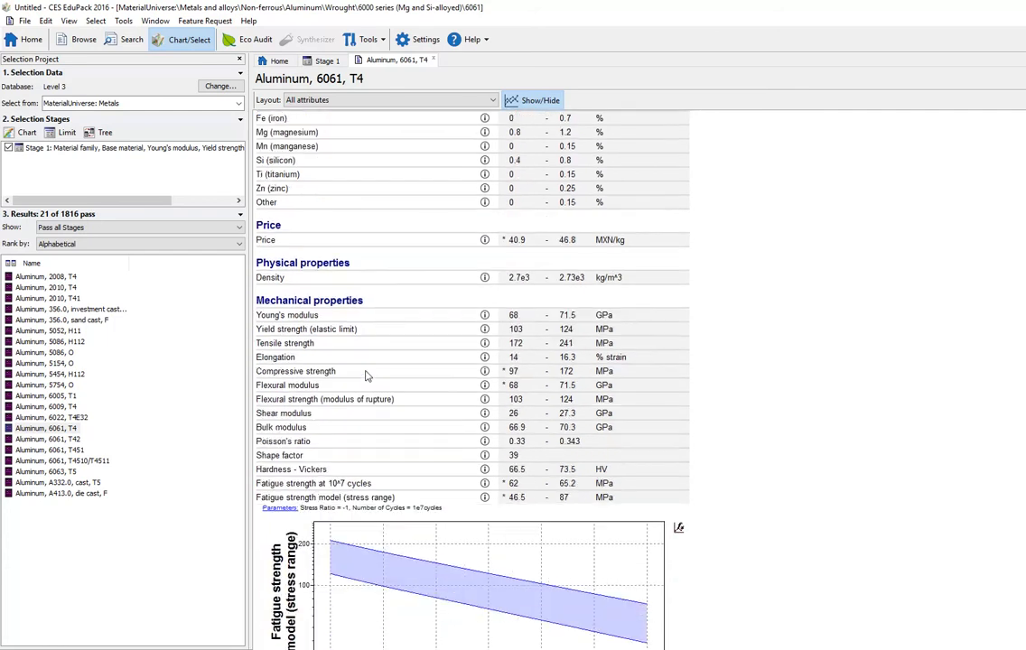
{"action": "scroll", "coordinate": [380, 307], "scroll_direction": "up", "scroll_amount": 1}
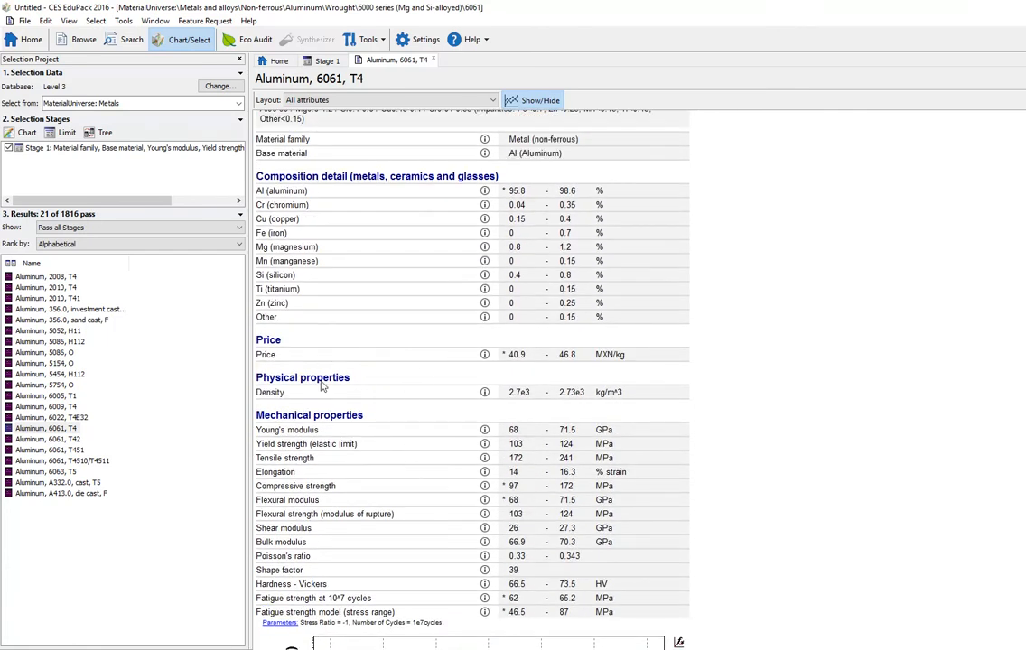
{"action": "scroll", "coordinate": [314, 342], "scroll_direction": "down", "scroll_amount": 1}
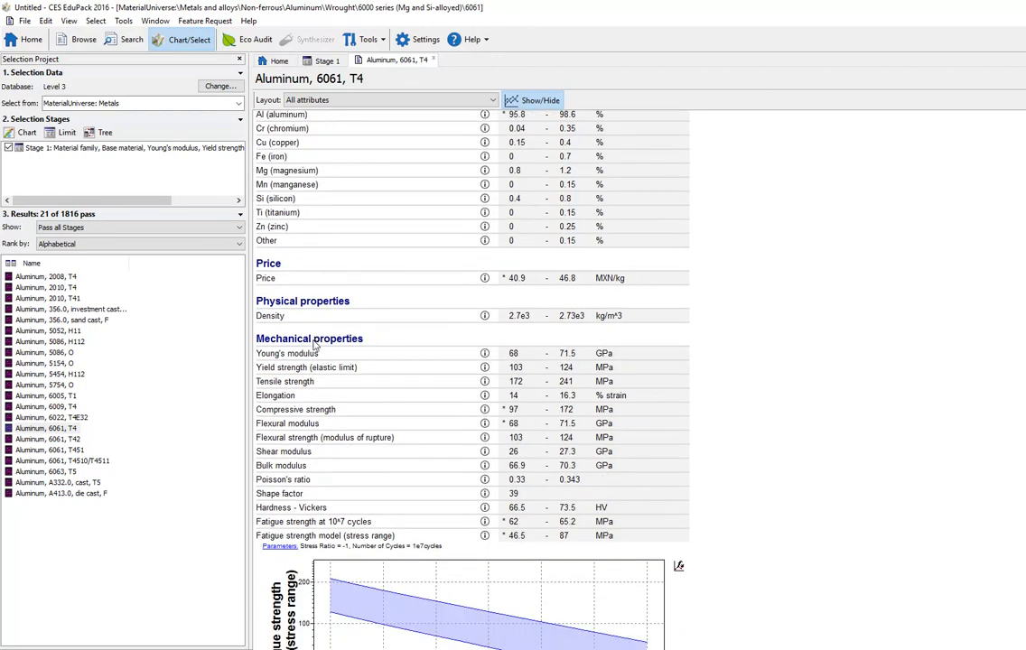
{"action": "scroll", "coordinate": [314, 343], "scroll_direction": "down", "scroll_amount": 3}
{"action": "scroll", "coordinate": [316, 342], "scroll_direction": "up", "scroll_amount": 3}
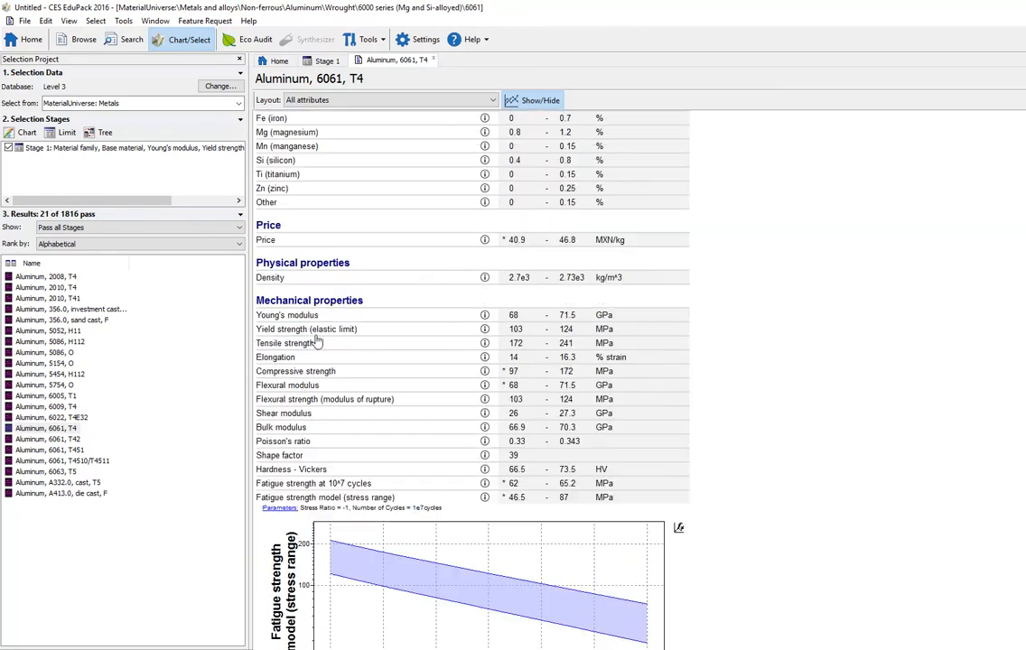
{"action": "scroll", "coordinate": [316, 342], "scroll_direction": "up", "scroll_amount": 5}
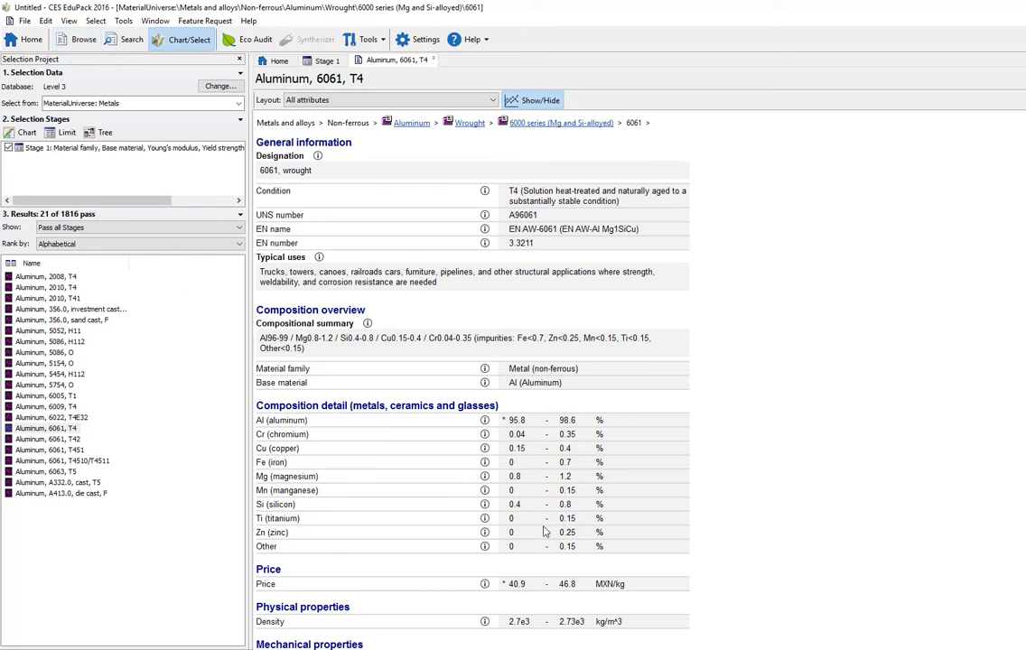
{"action": "scroll", "coordinate": [486, 472], "scroll_direction": "down", "scroll_amount": 5}
{"action": "scroll", "coordinate": [531, 526], "scroll_direction": "down", "scroll_amount": 10}
{"action": "scroll", "coordinate": [532, 525], "scroll_direction": "up", "scroll_amount": 6}
{"action": "scroll", "coordinate": [532, 526], "scroll_direction": "down", "scroll_amount": 2}
{"action": "scroll", "coordinate": [531, 526], "scroll_direction": "down", "scroll_amount": 10}
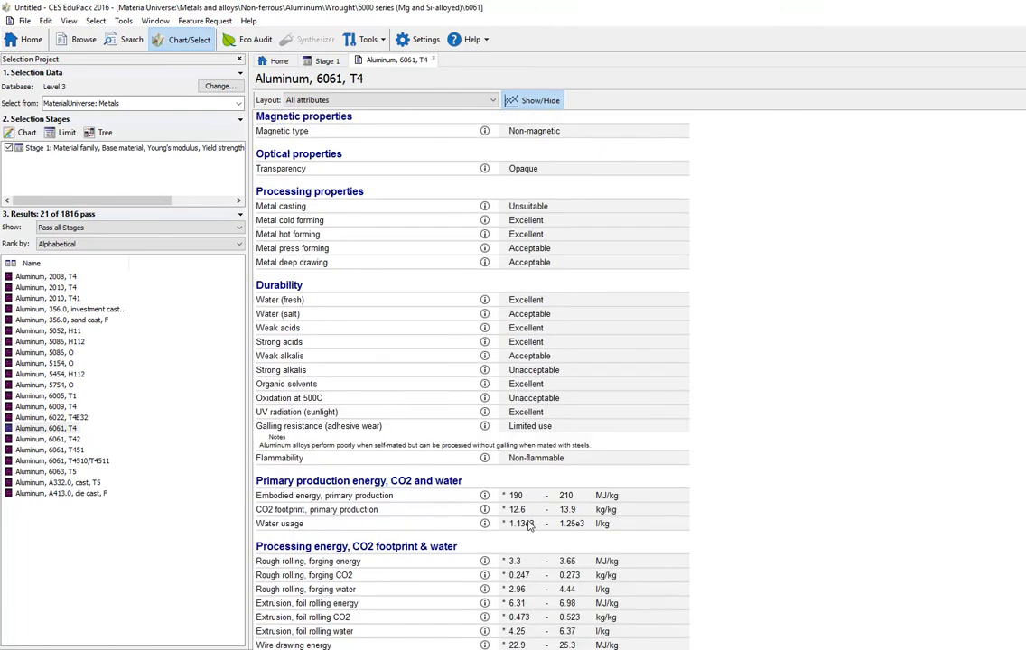
{"action": "scroll", "coordinate": [532, 526], "scroll_direction": "down", "scroll_amount": 9}
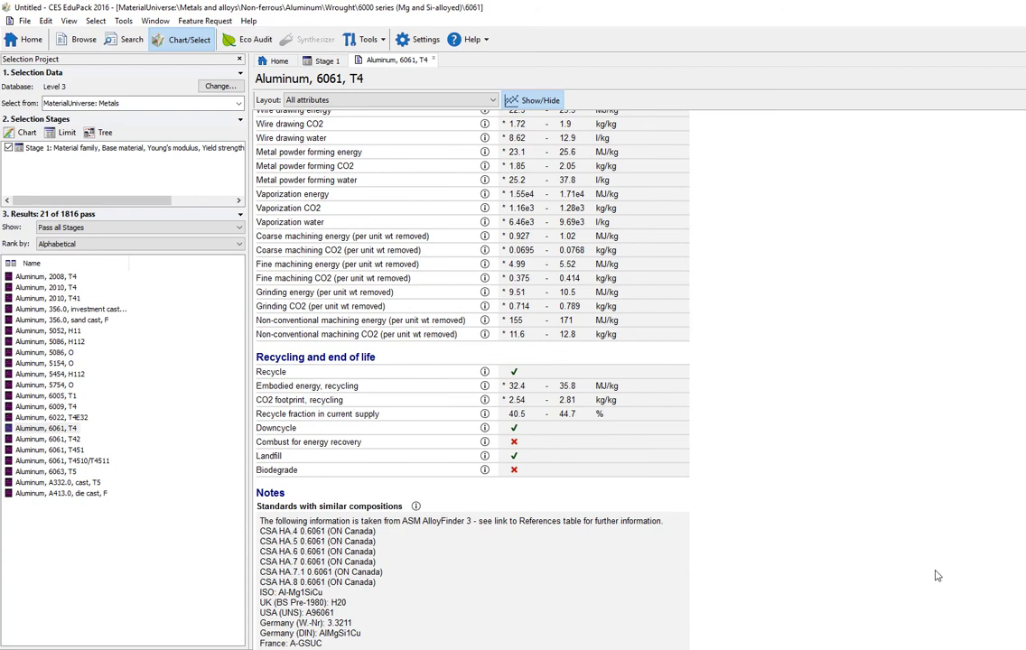
{"action": "scroll", "coordinate": [803, 535], "scroll_direction": "up", "scroll_amount": 3}
{"action": "scroll", "coordinate": [803, 534], "scroll_direction": "up", "scroll_amount": 12}
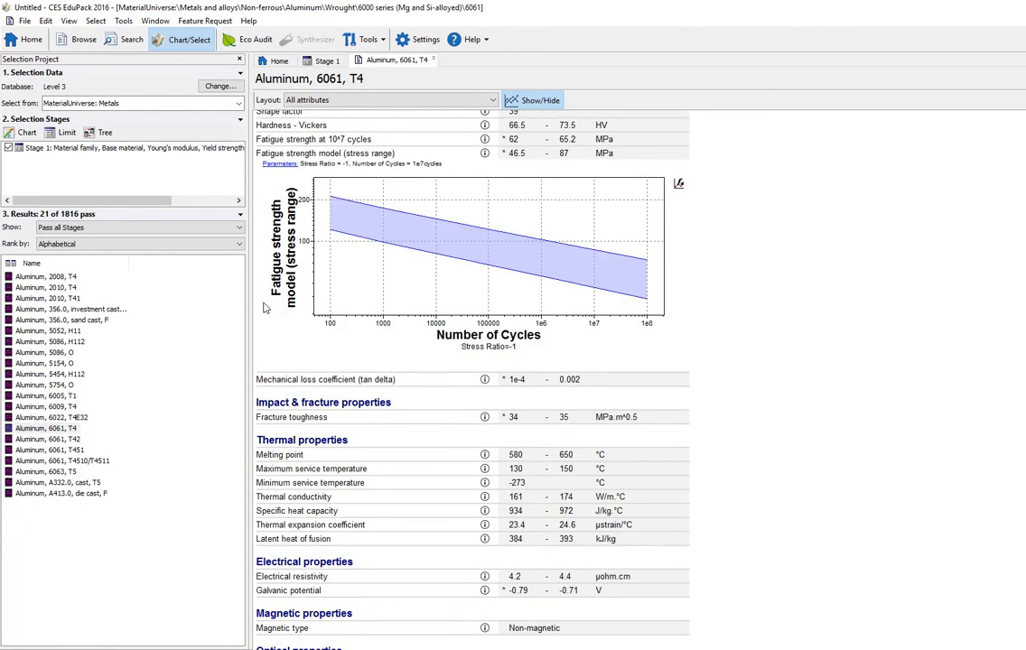
Step: Browse the metals tree to Ferrous, Carbon steels, Medium and high carbon steel and open annealed AISI 1080
{"action": "left_click", "coordinate": [81, 41]}
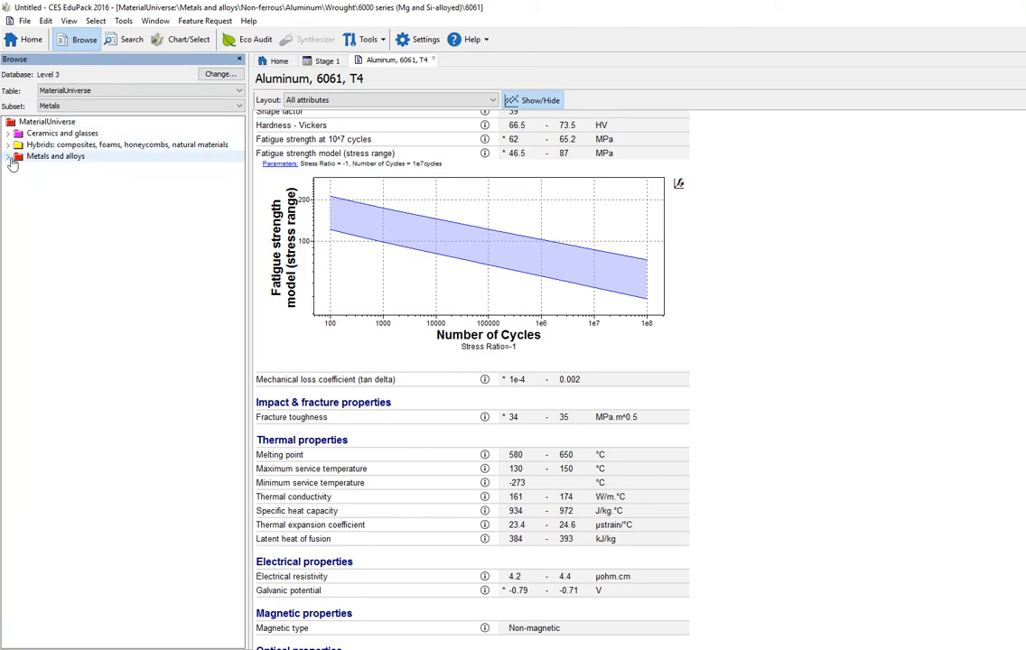
{"action": "double_click", "coordinate": [45, 156]}
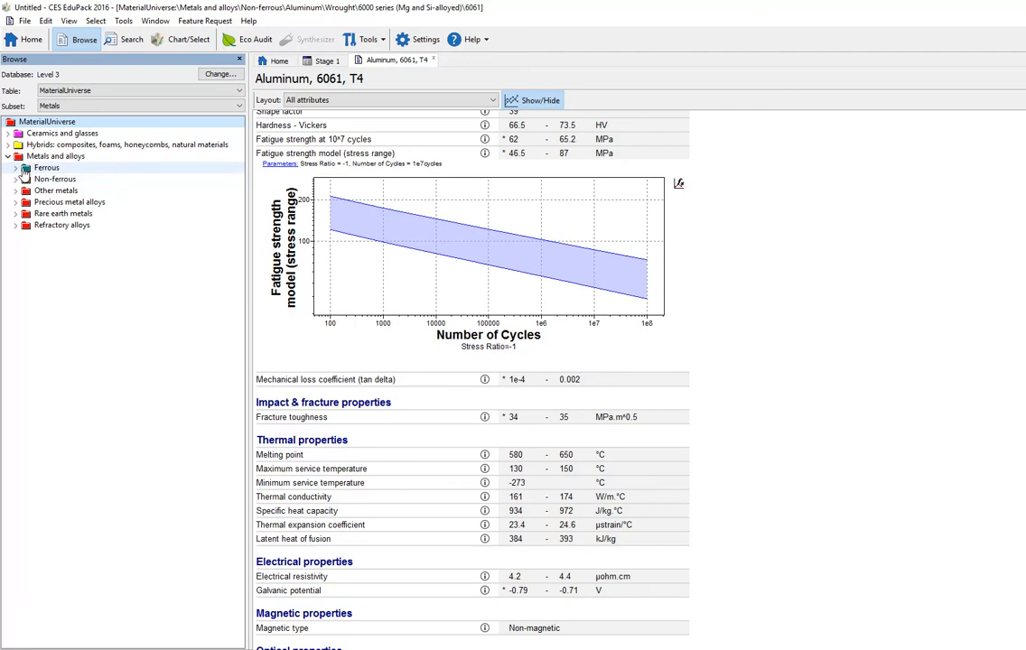
{"action": "left_click", "coordinate": [16, 169]}
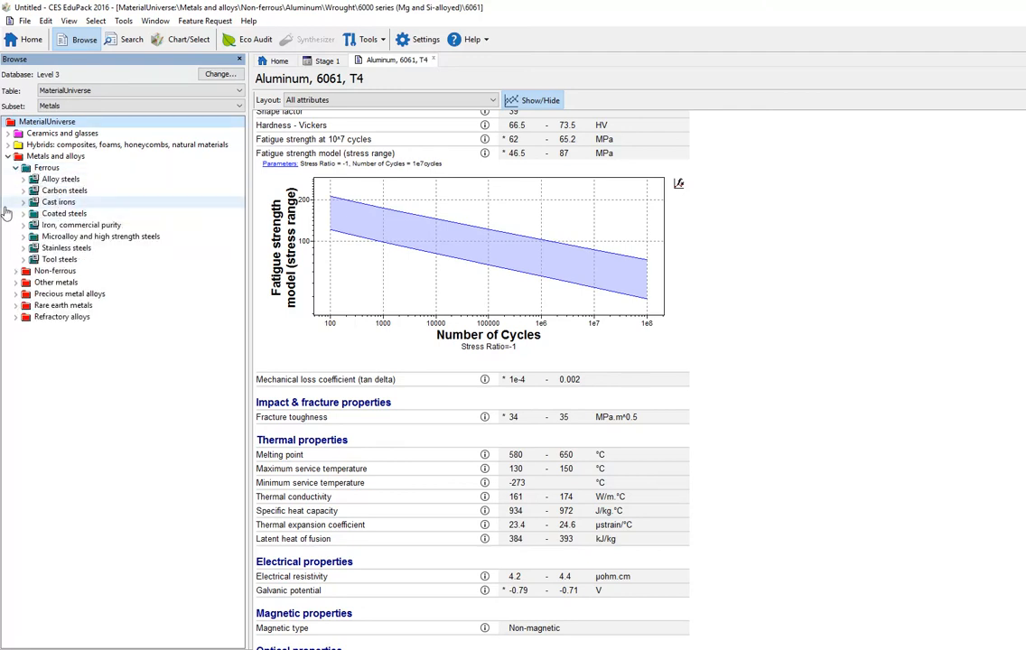
{"action": "left_click", "coordinate": [23, 191]}
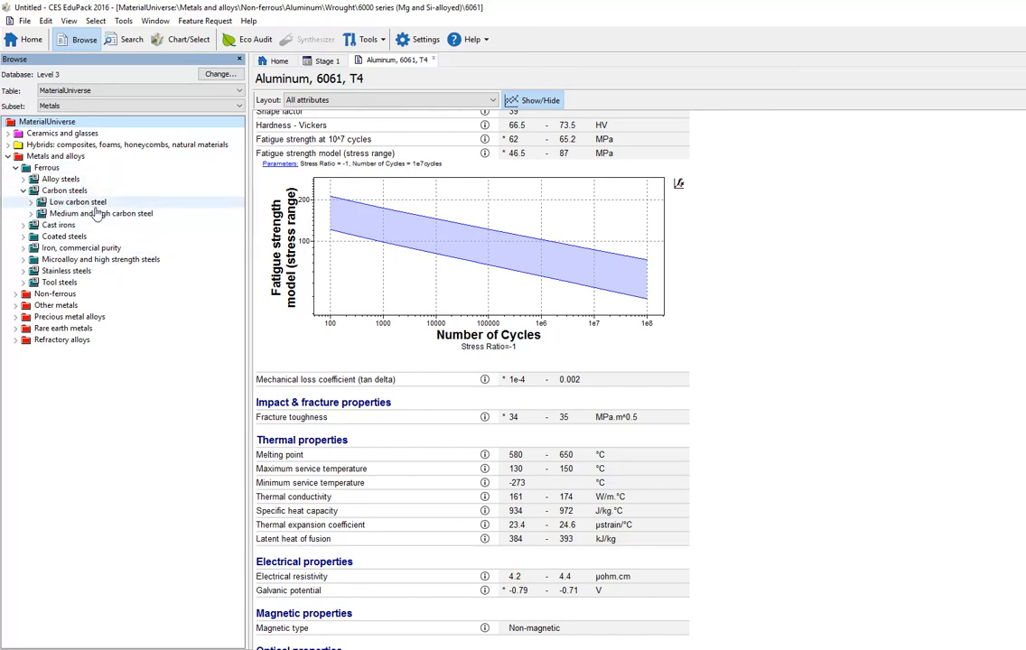
{"action": "left_click", "coordinate": [31, 213]}
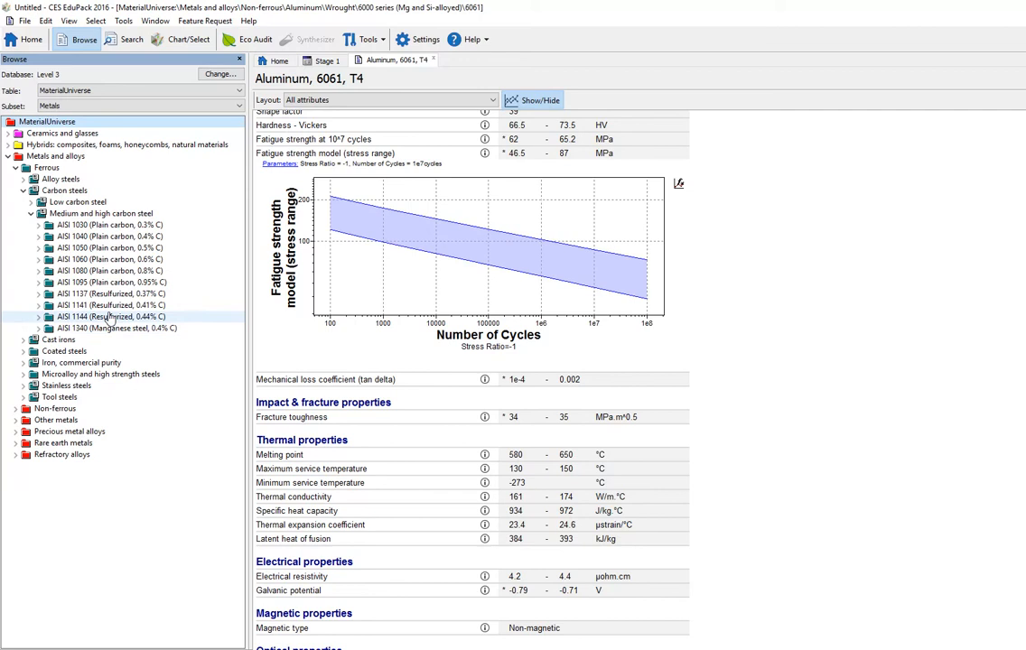
{"action": "double_click", "coordinate": [86, 273]}
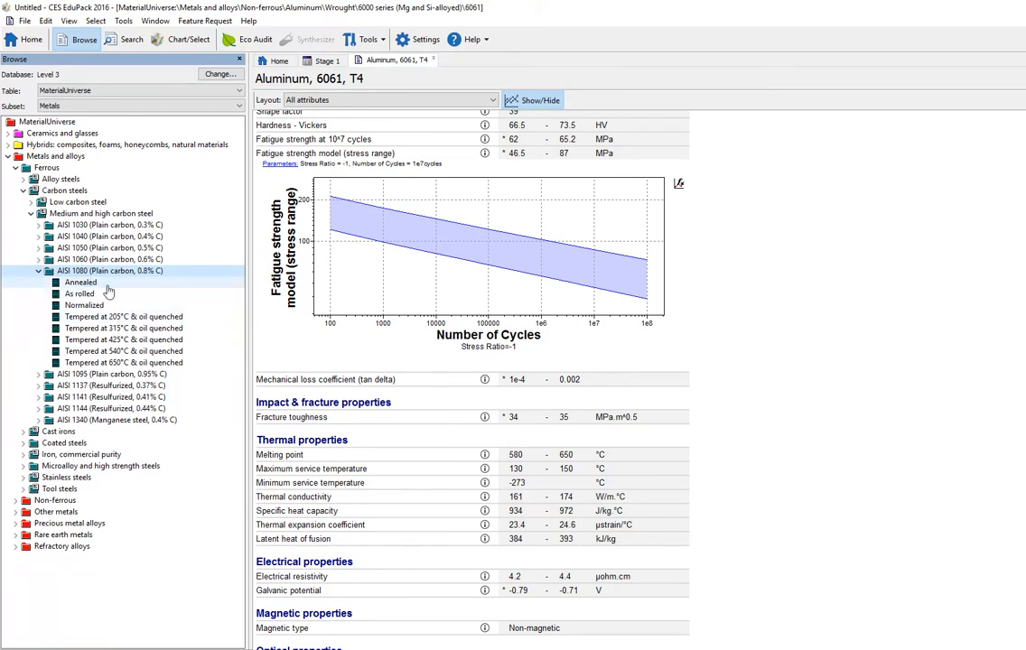
{"action": "left_click", "coordinate": [117, 286]}
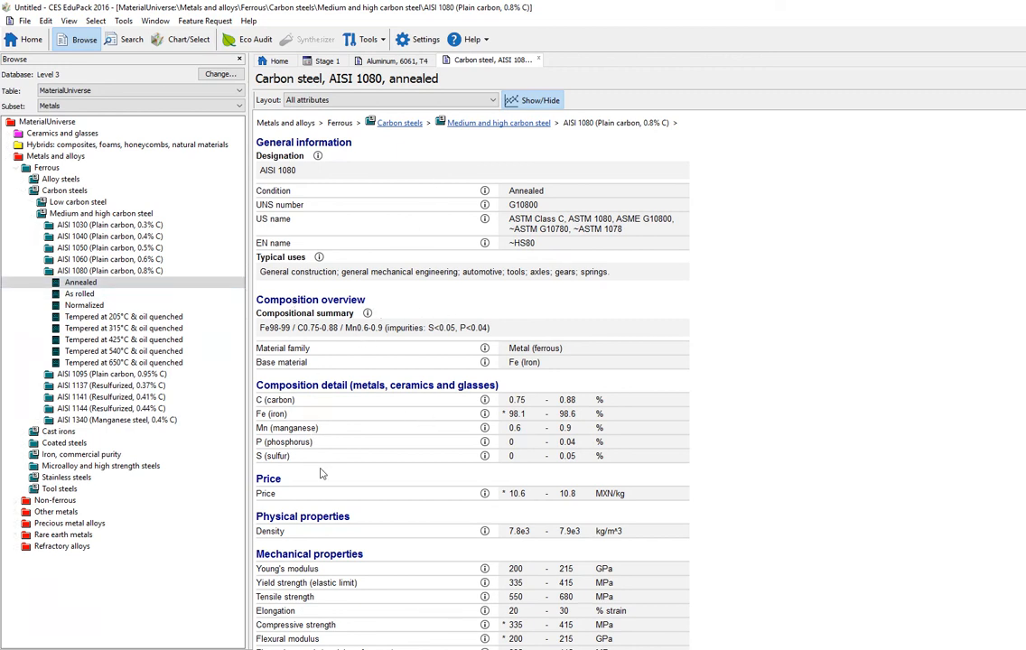
Step: Review the annealed AISI 1080 carbon steel record's mechanical and thermal properties
{"action": "scroll", "coordinate": [365, 492], "scroll_direction": "down", "scroll_amount": 5}
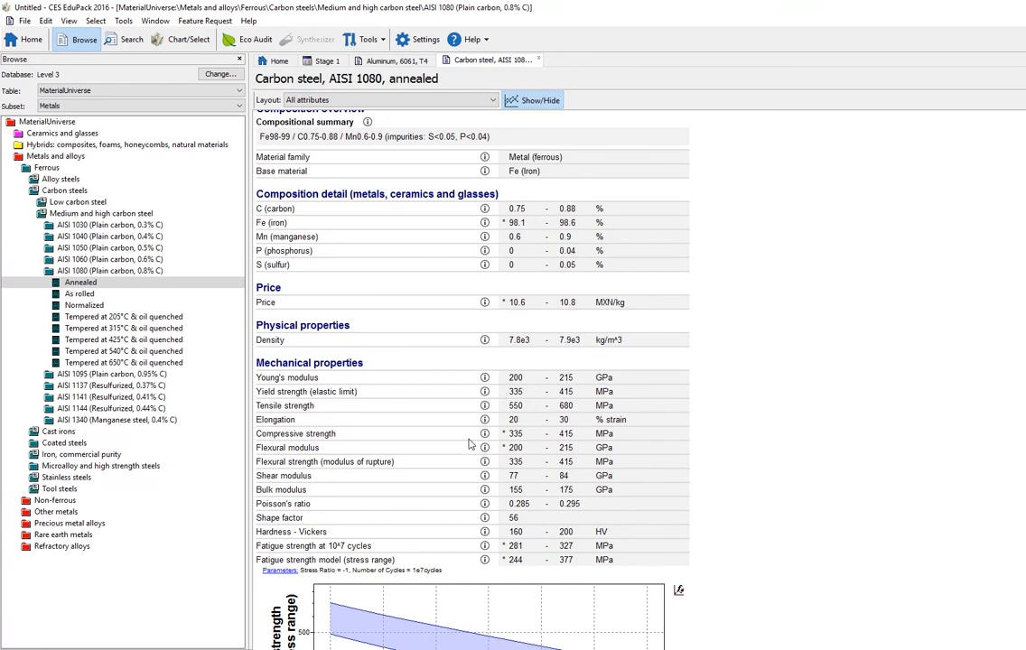
{"action": "scroll", "coordinate": [460, 448], "scroll_direction": "down", "scroll_amount": 3}
{"action": "scroll", "coordinate": [460, 448], "scroll_direction": "down", "scroll_amount": 5}
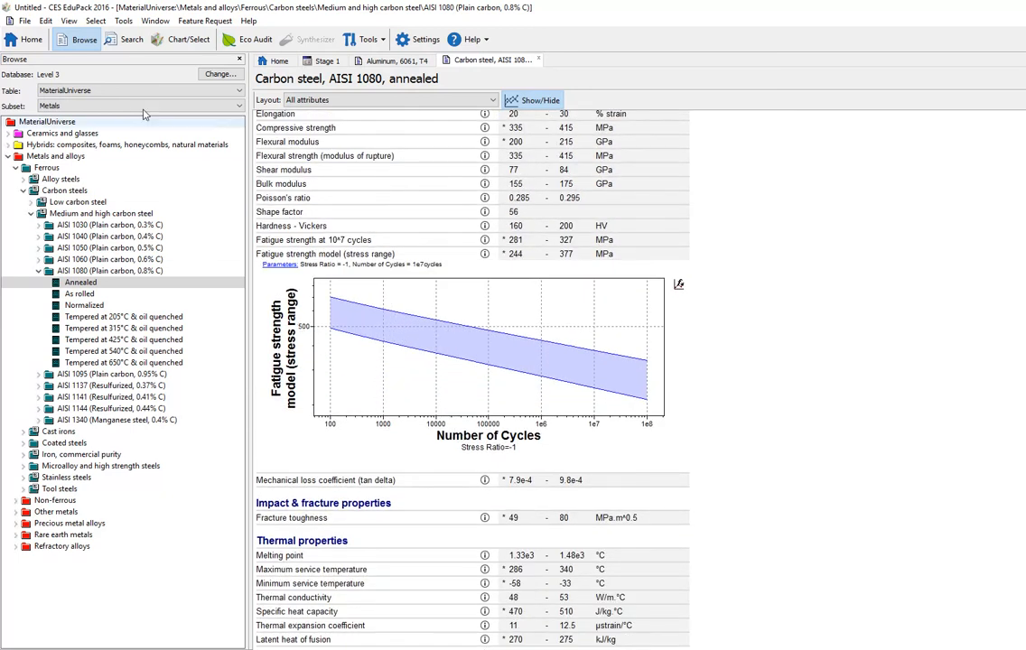
{"action": "left_click", "coordinate": [189, 40]}
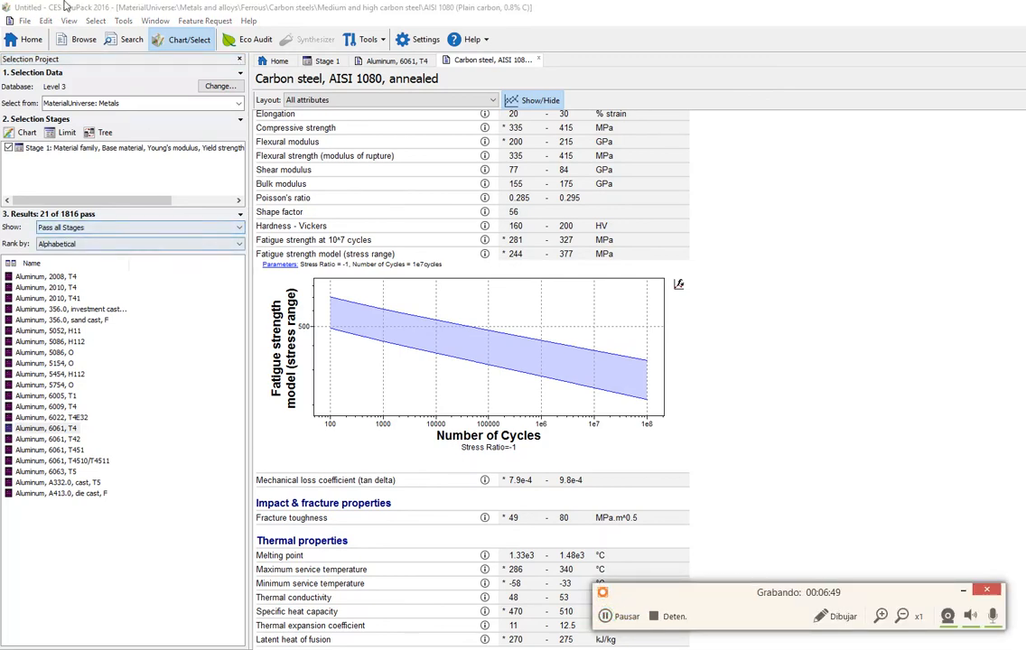
{"action": "left_click", "coordinate": [83, 41]}
{"action": "scroll", "coordinate": [428, 313], "scroll_direction": "down", "scroll_amount": 3}
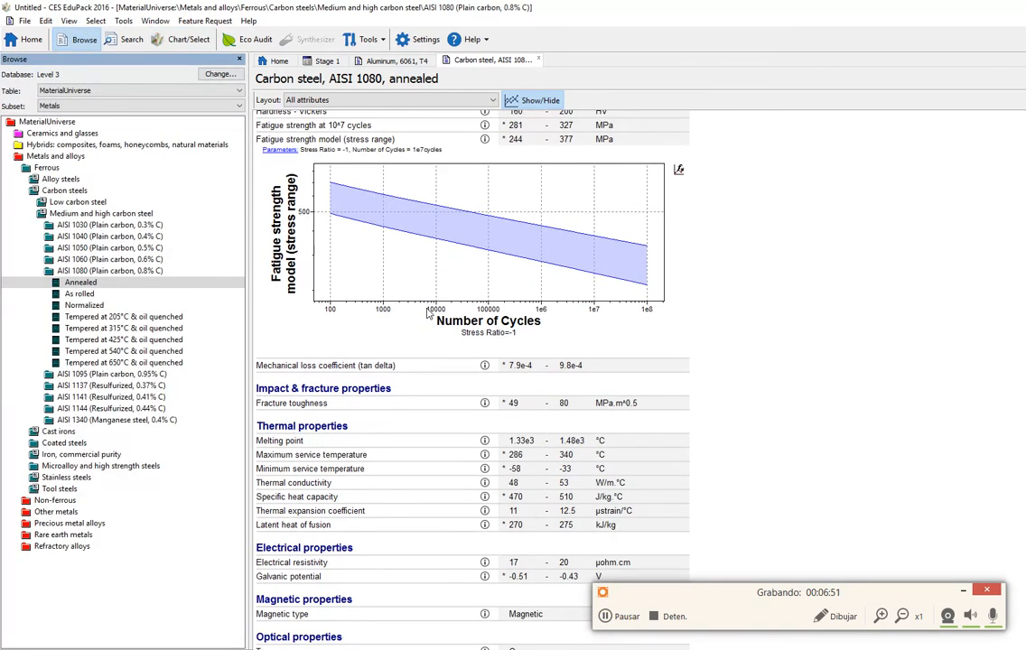
{"action": "scroll", "coordinate": [428, 312], "scroll_direction": "down", "scroll_amount": 2}
{"action": "scroll", "coordinate": [468, 336], "scroll_direction": "up", "scroll_amount": 1}
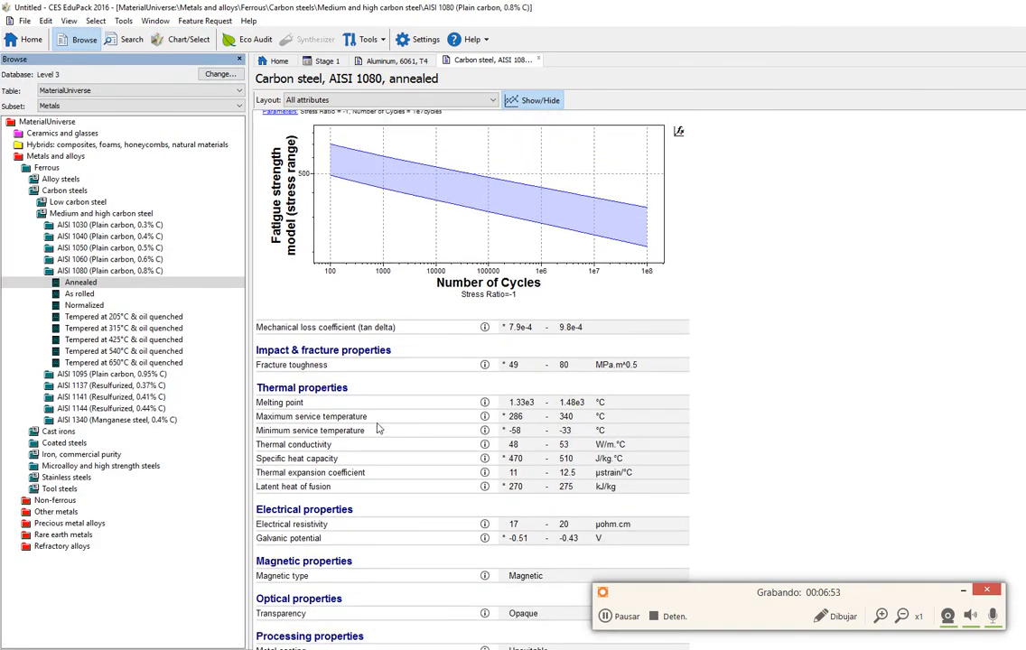
{"action": "scroll", "coordinate": [379, 425], "scroll_direction": "down", "scroll_amount": 3}
{"action": "scroll", "coordinate": [370, 421], "scroll_direction": "up", "scroll_amount": 1}
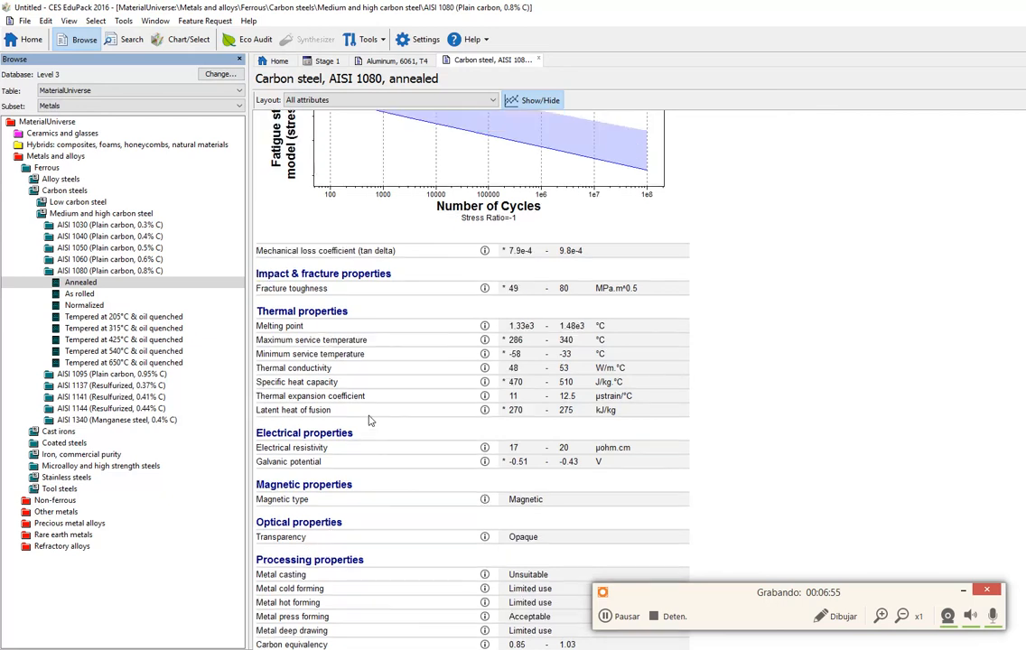
{"action": "scroll", "coordinate": [370, 418], "scroll_direction": "up", "scroll_amount": 14}
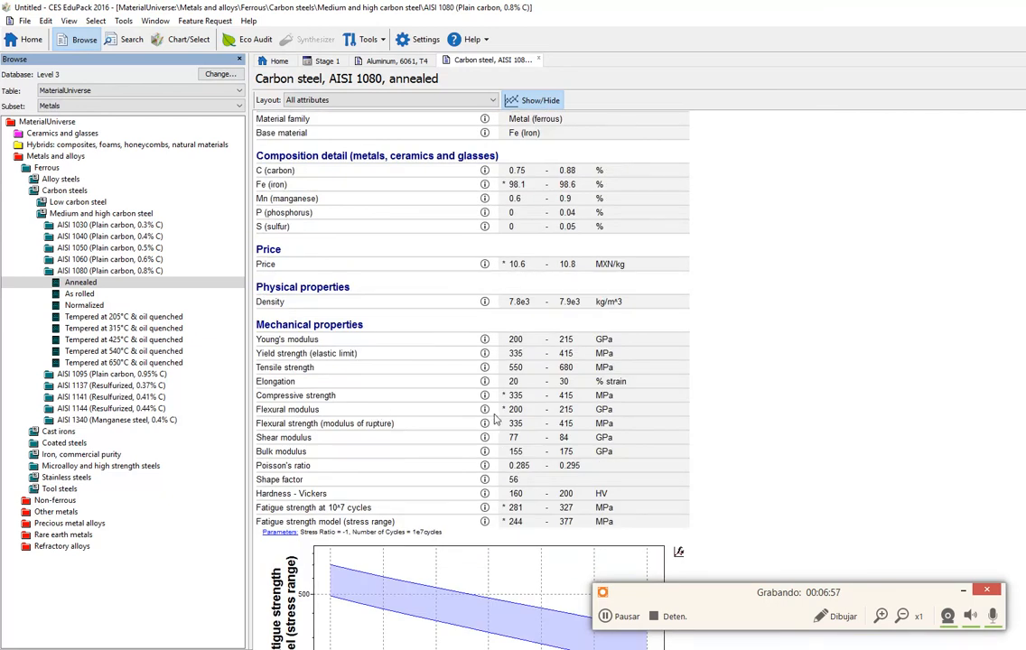